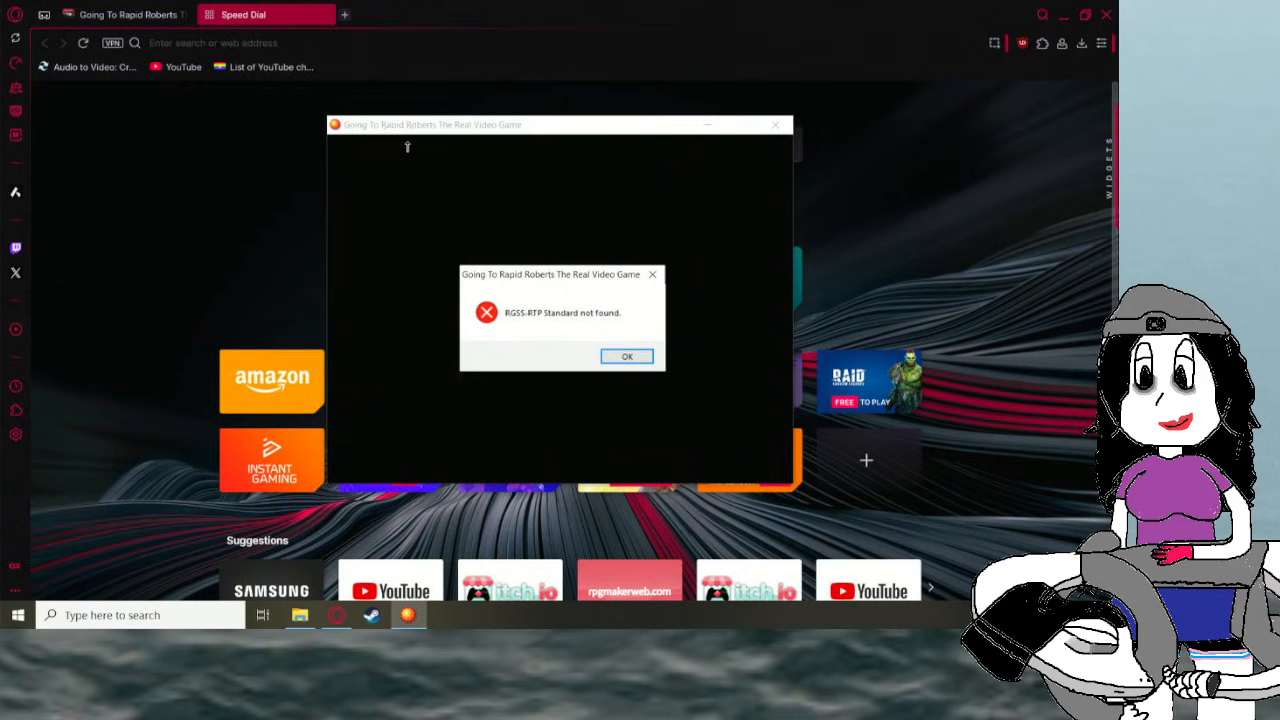
# - Search Google for 'rgss-rtp standard' from the address bar
pyautogui.click(356, 44)
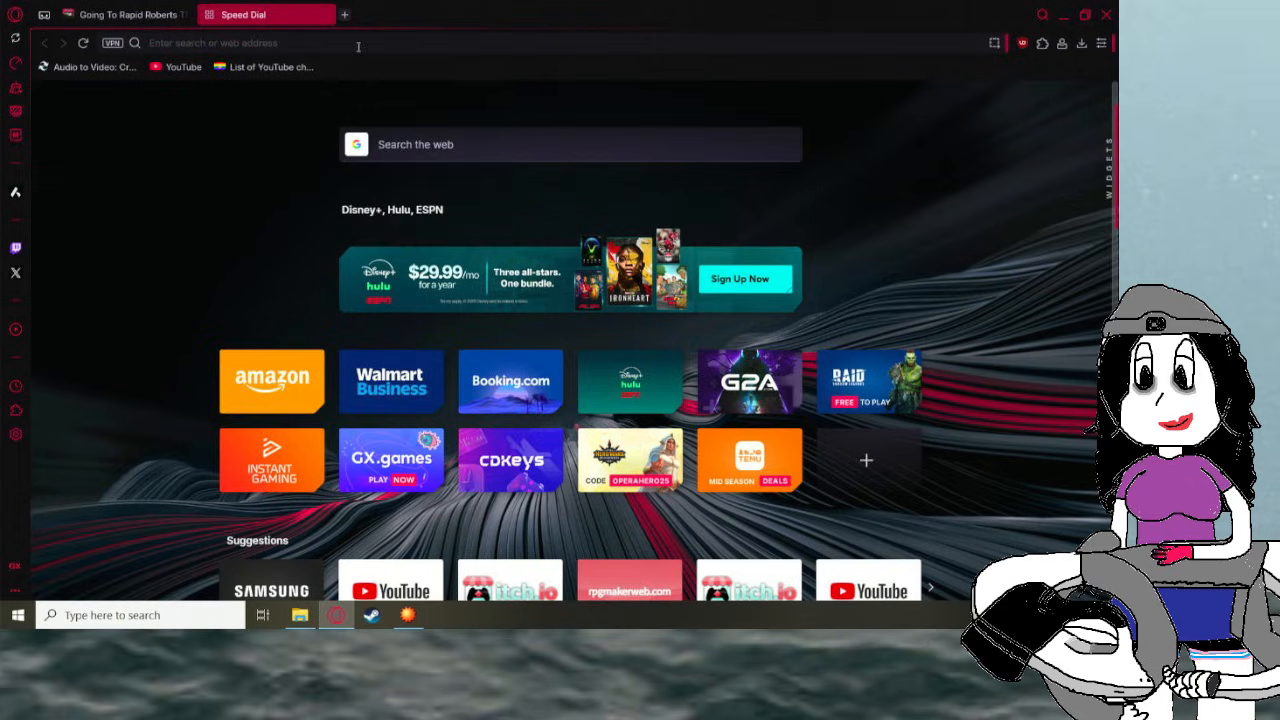
pyautogui.write('rgss')
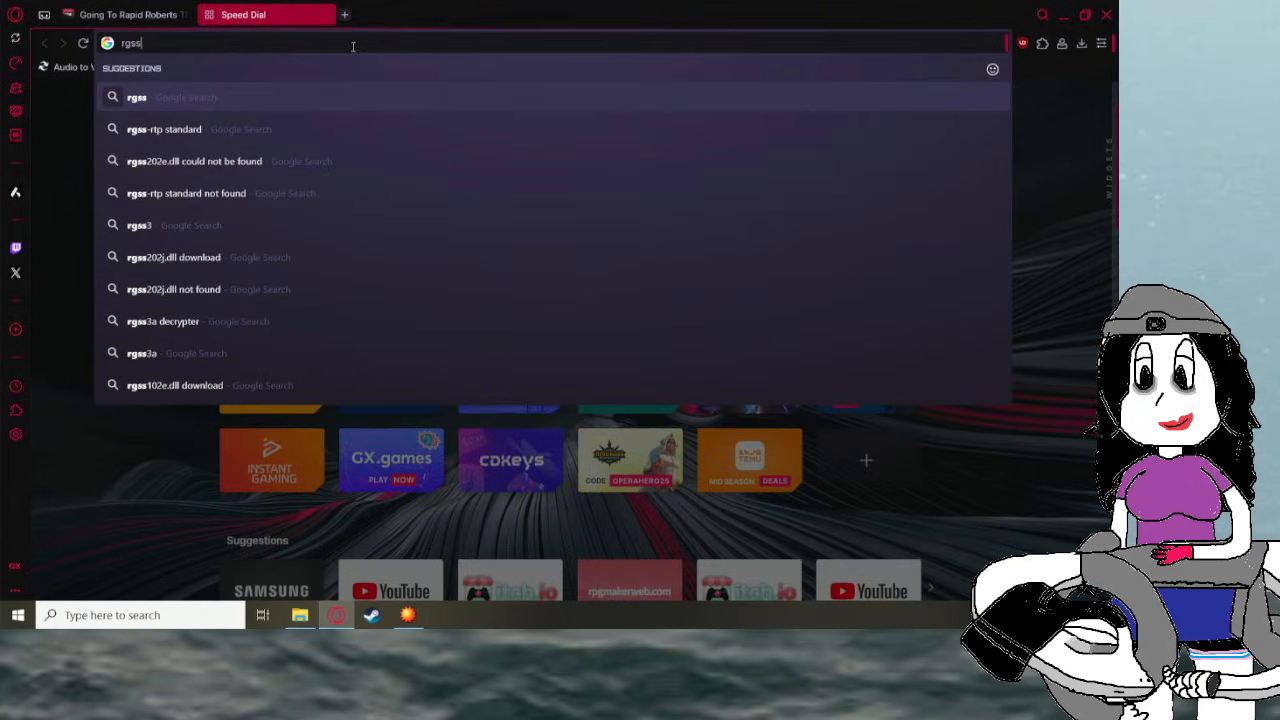
pyautogui.click(165, 129)
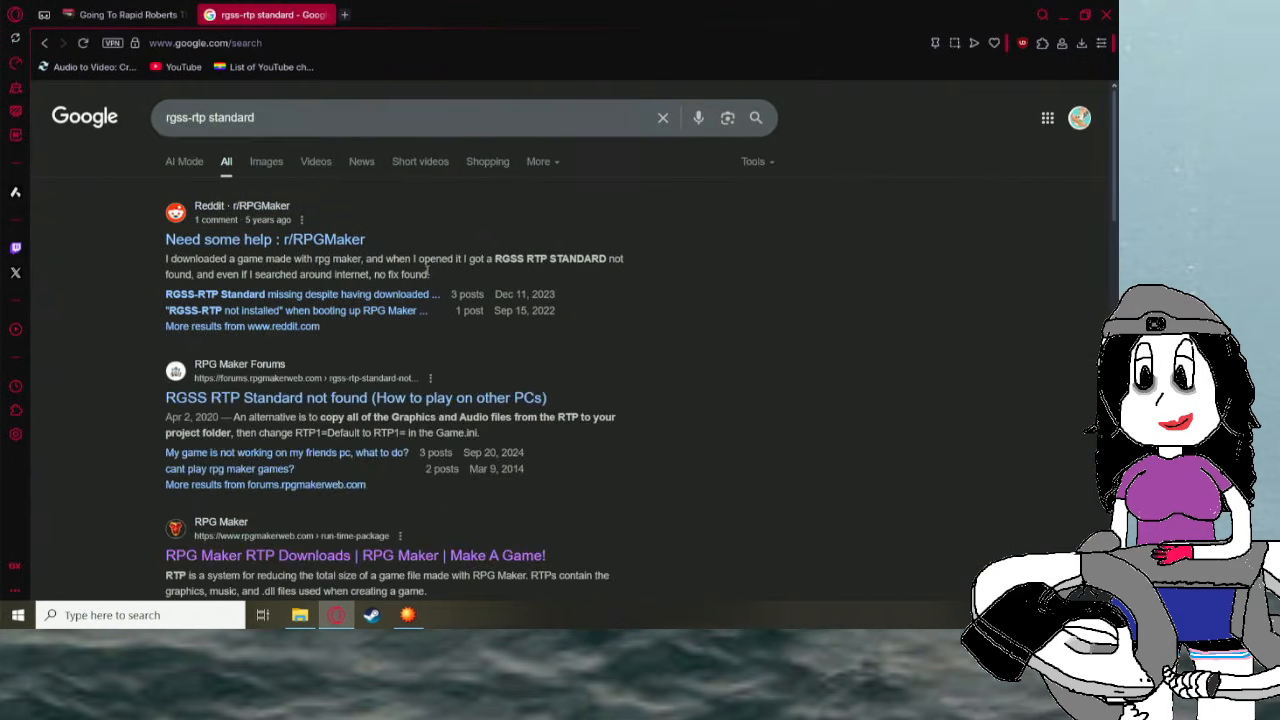
pyautogui.scroll(-2, 428, 276)
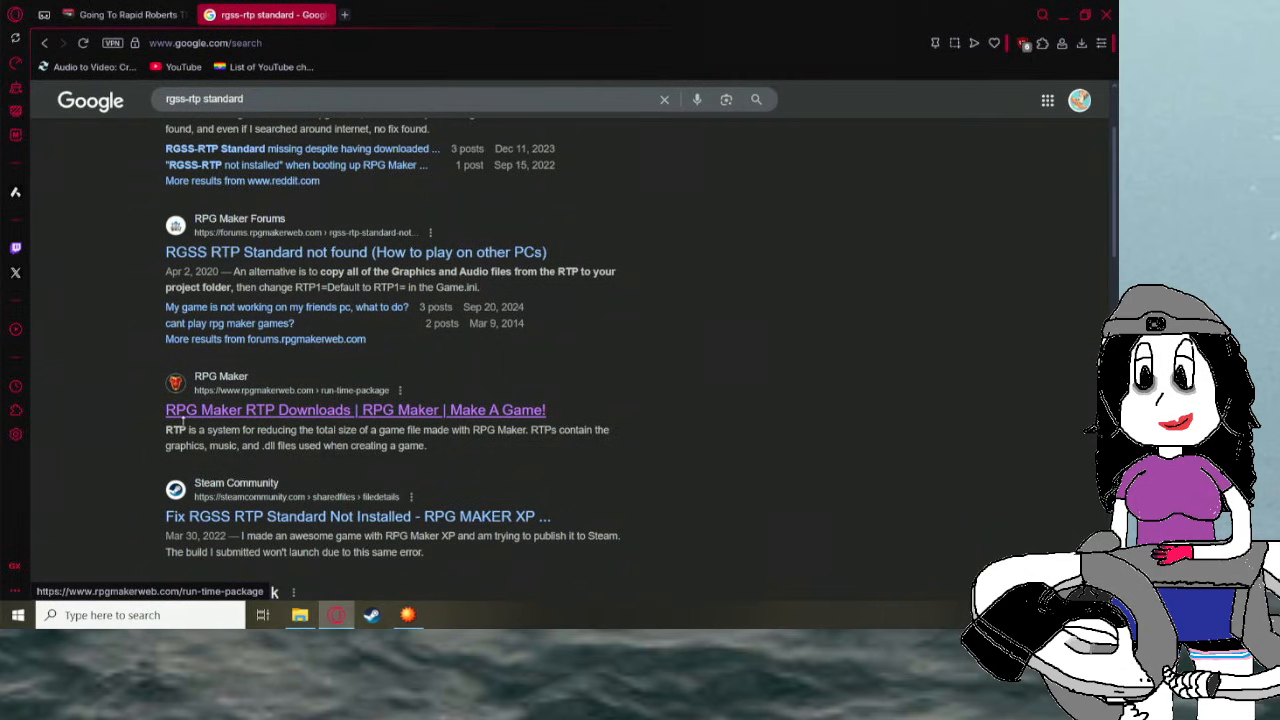
# - Go to the RPG Maker RTP Downloads page, dismiss the game error and select the RPG Maker XP package
pyautogui.click(284, 410)
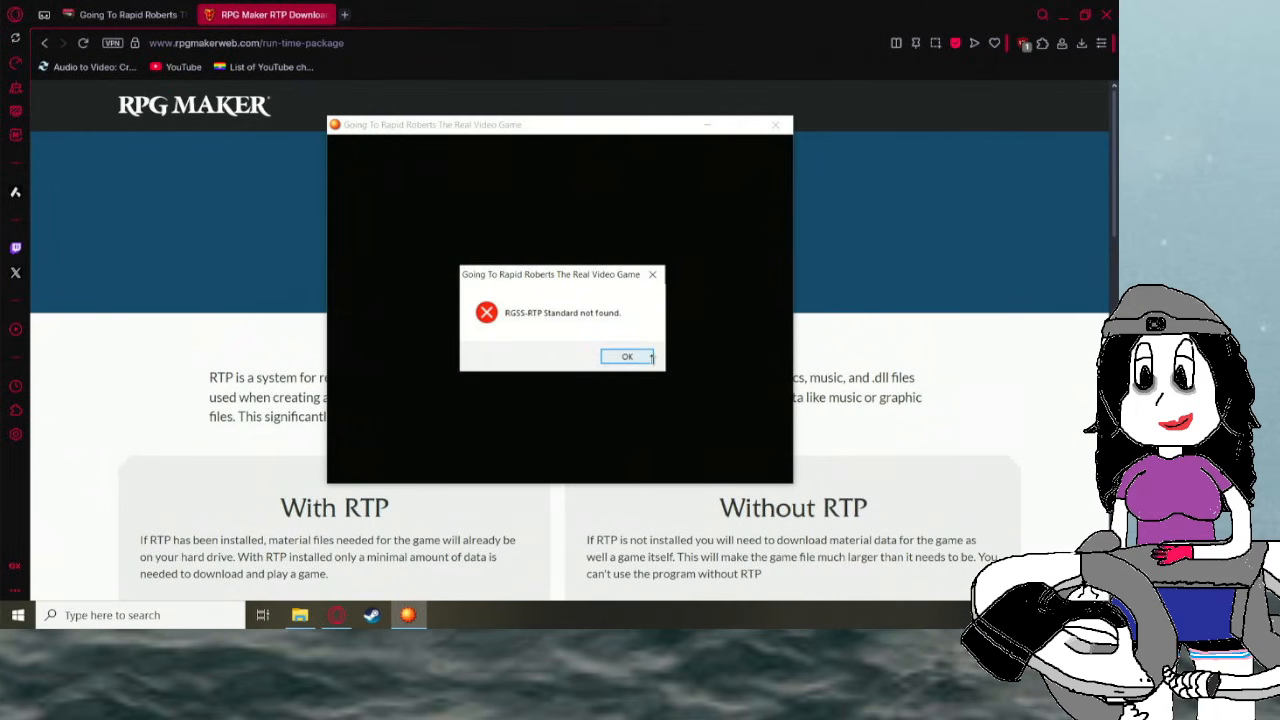
pyautogui.click(628, 355)
pyautogui.scroll(-5, 582, 428)
pyautogui.scroll(-3, 582, 428)
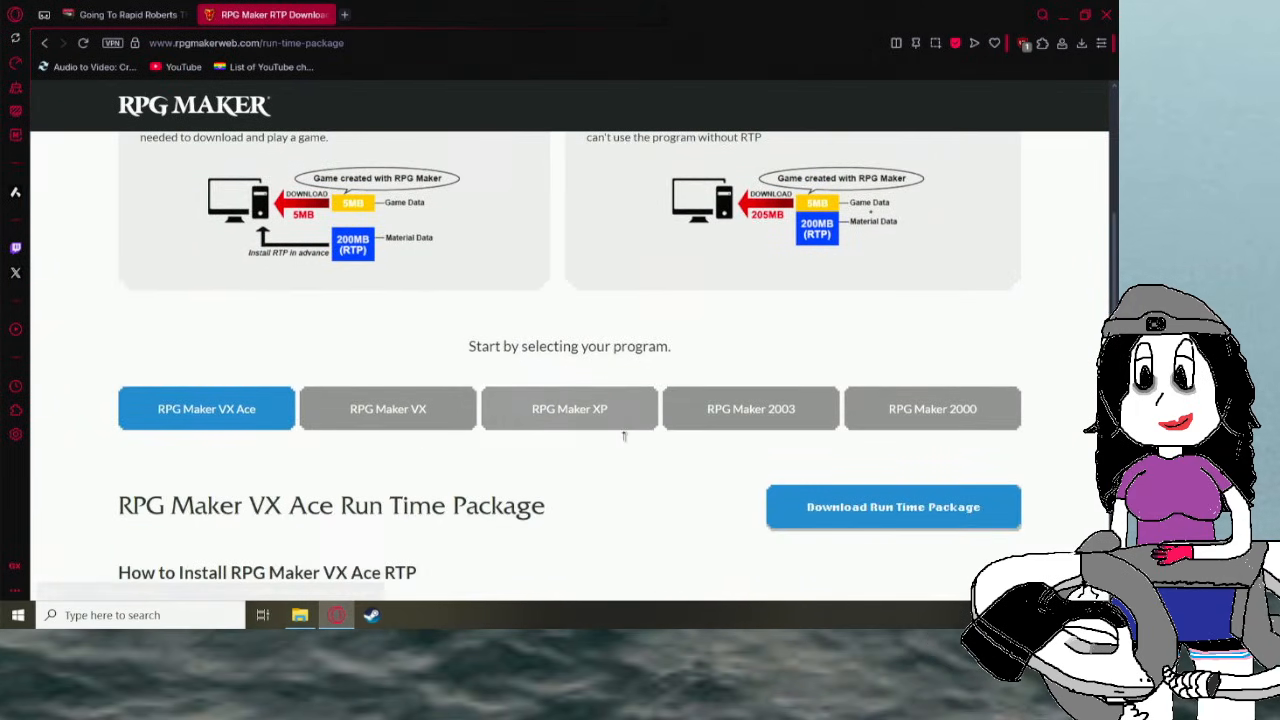
pyautogui.scroll(-2, 732, 442)
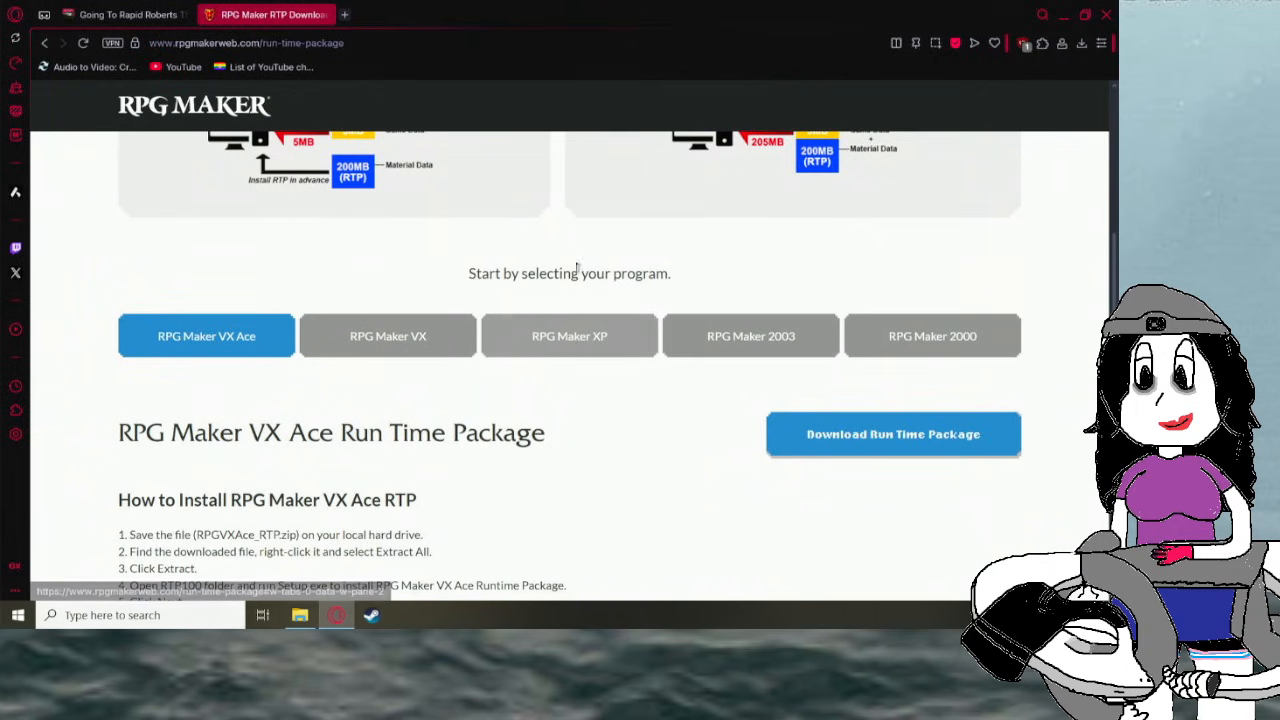
pyautogui.click(580, 337)
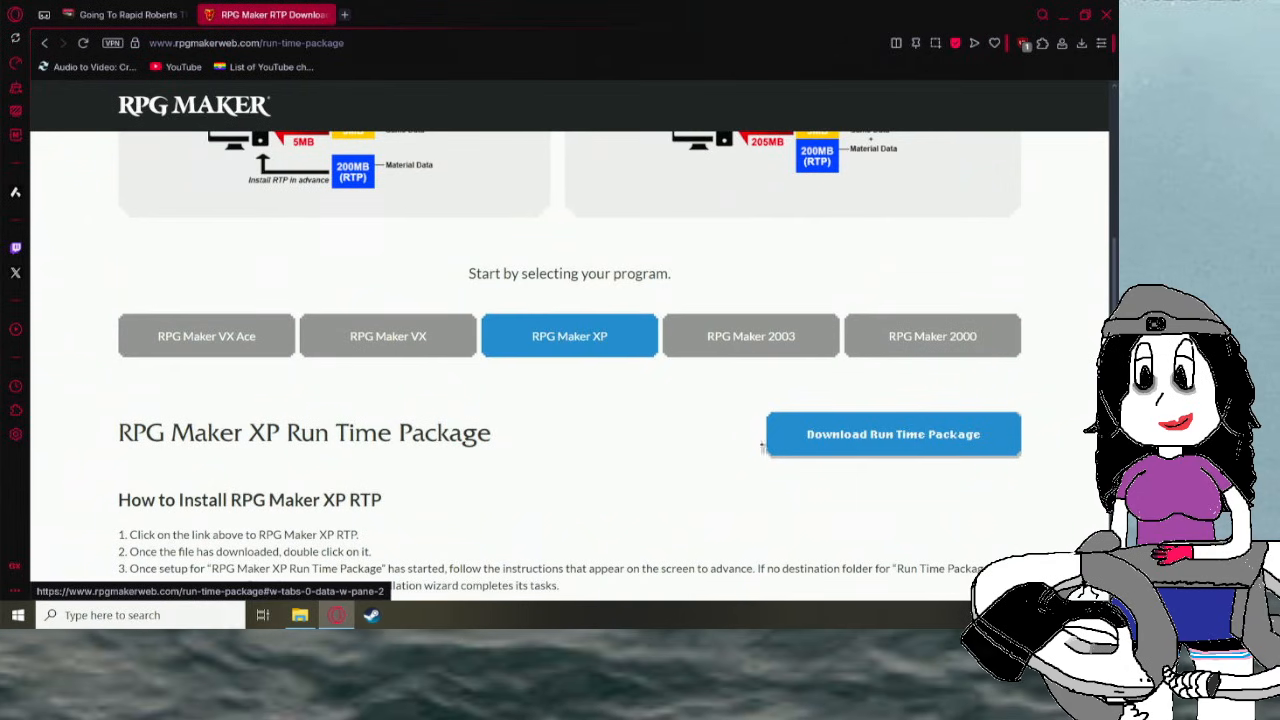
# - Download the RPG Maker XP Run Time Package, saving it as xp_rtp104e.exe
pyautogui.click(855, 443)
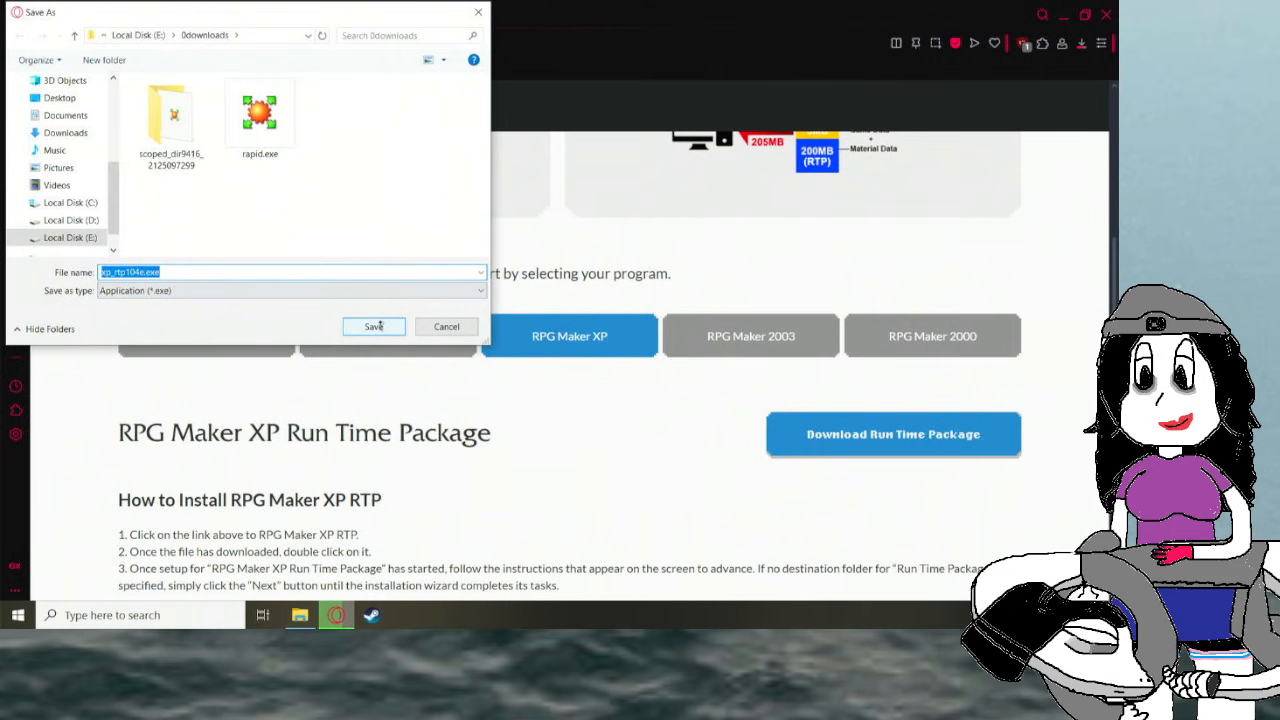
pyautogui.click(373, 326)
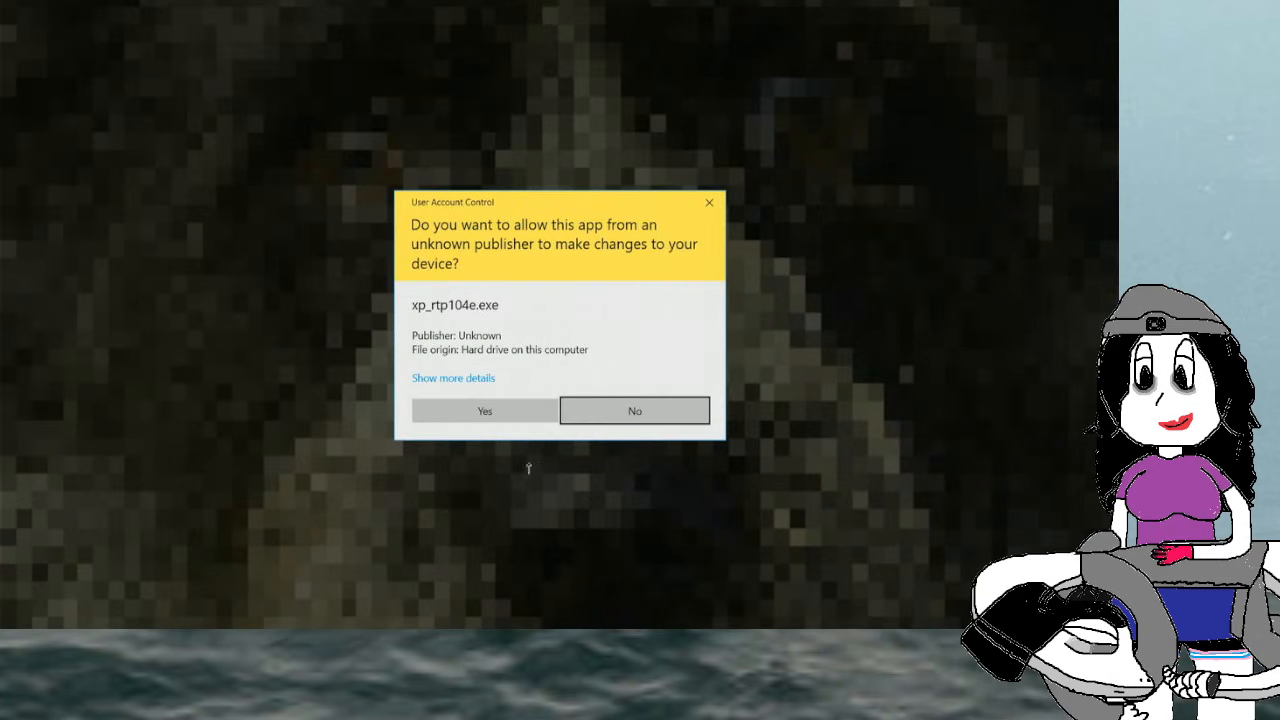
# - Allow the installer via UAC and complete the RGSS-RTP Standard setup wizard through Finish
pyautogui.hotkey('alt', 'y')
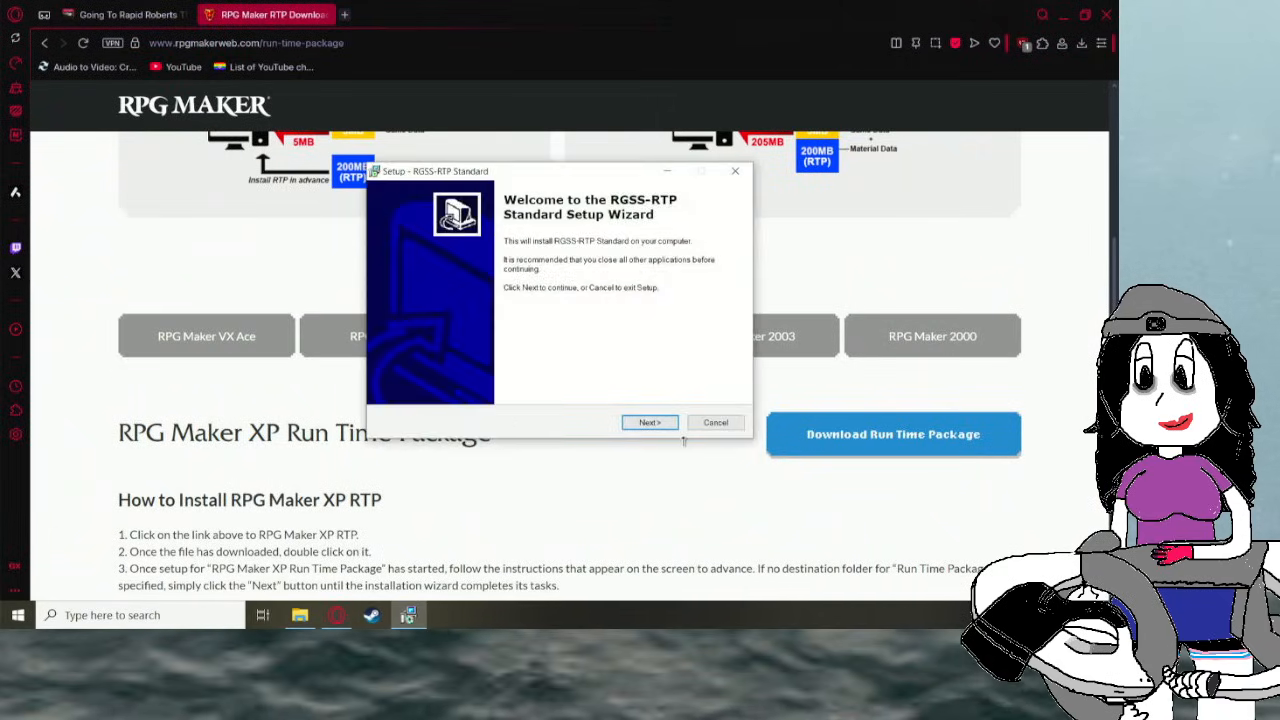
pyautogui.click(650, 422)
pyautogui.click(650, 422)
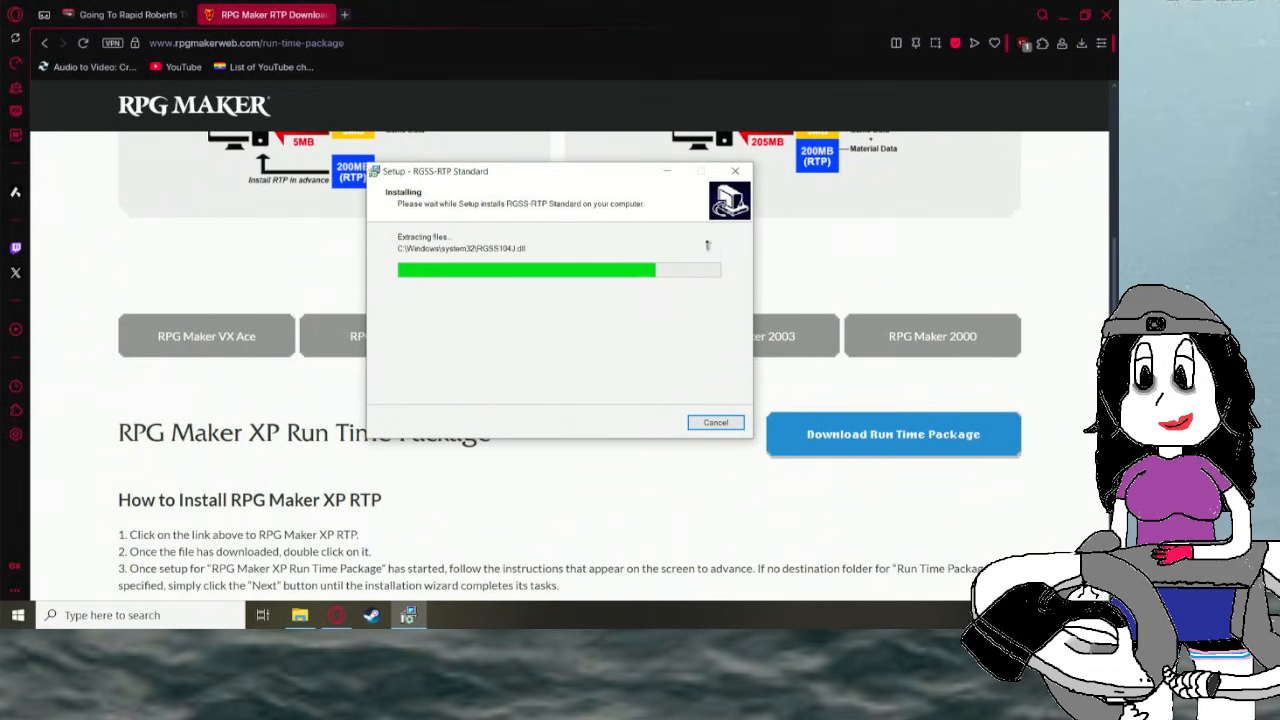
pyautogui.click(650, 422)
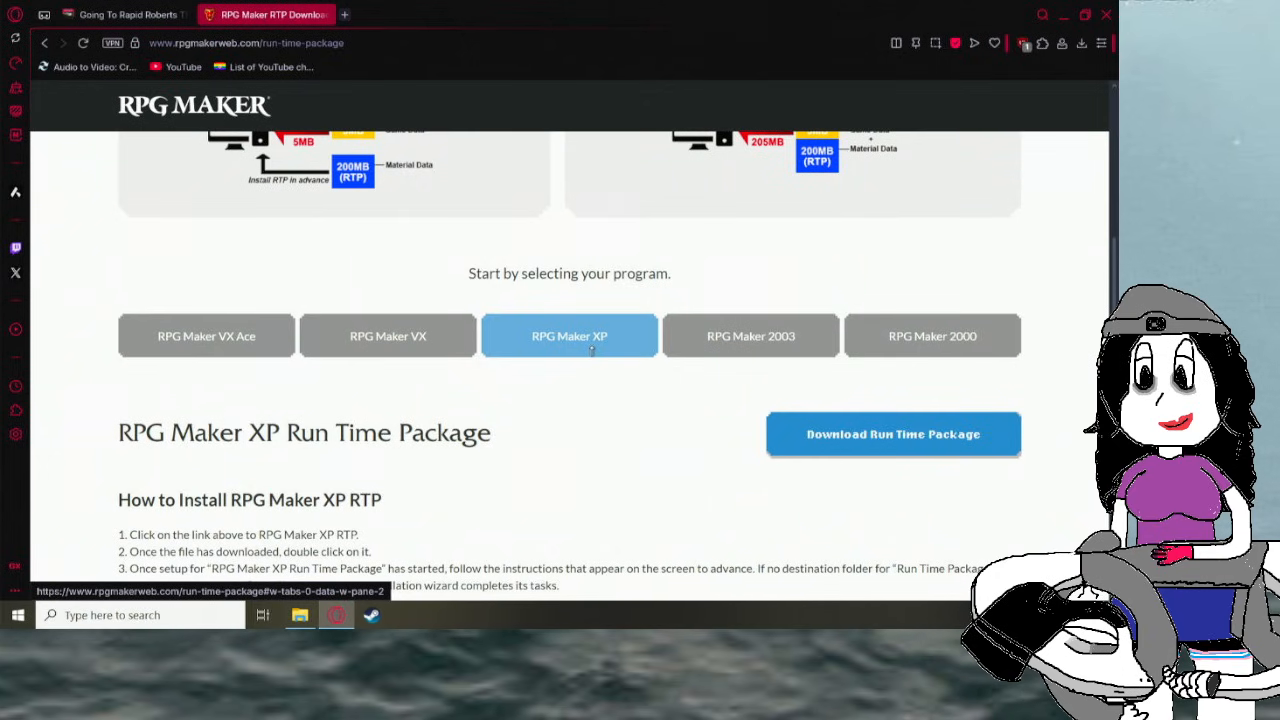
pyautogui.scroll(2, 500, 380)
pyautogui.scroll(2, 400, 393)
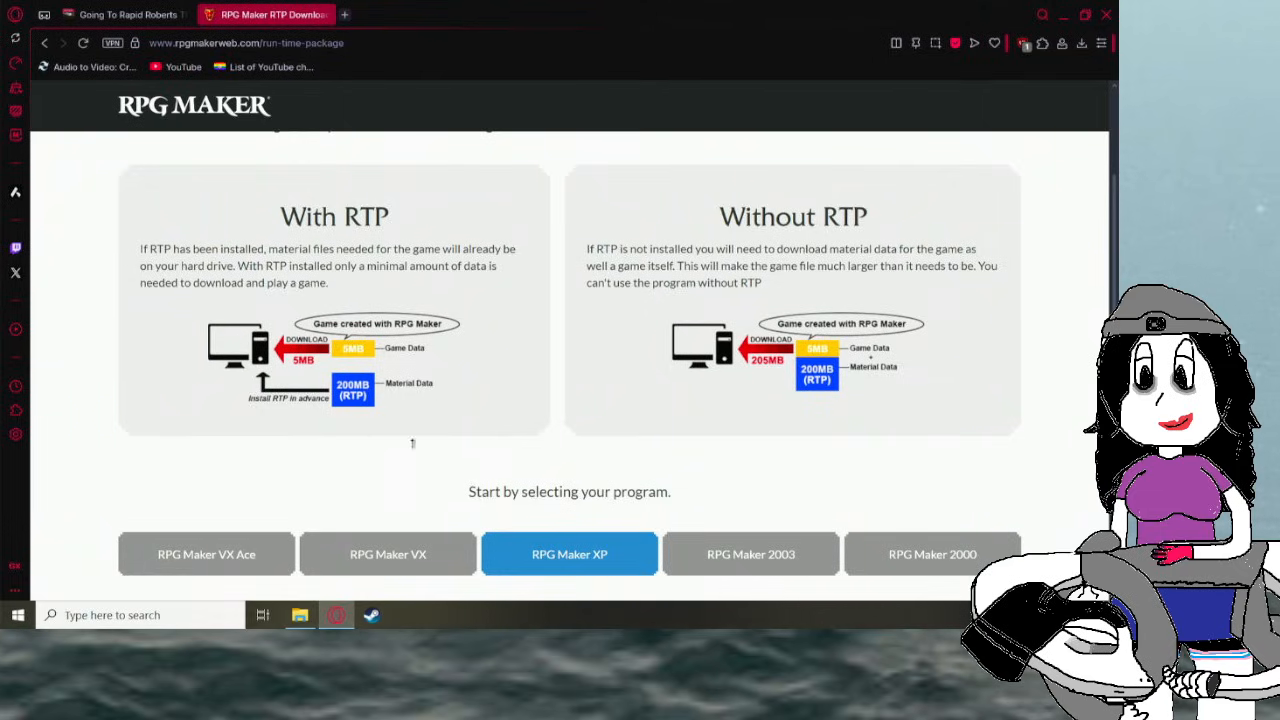
pyautogui.hotkey('alt', 'Tab')
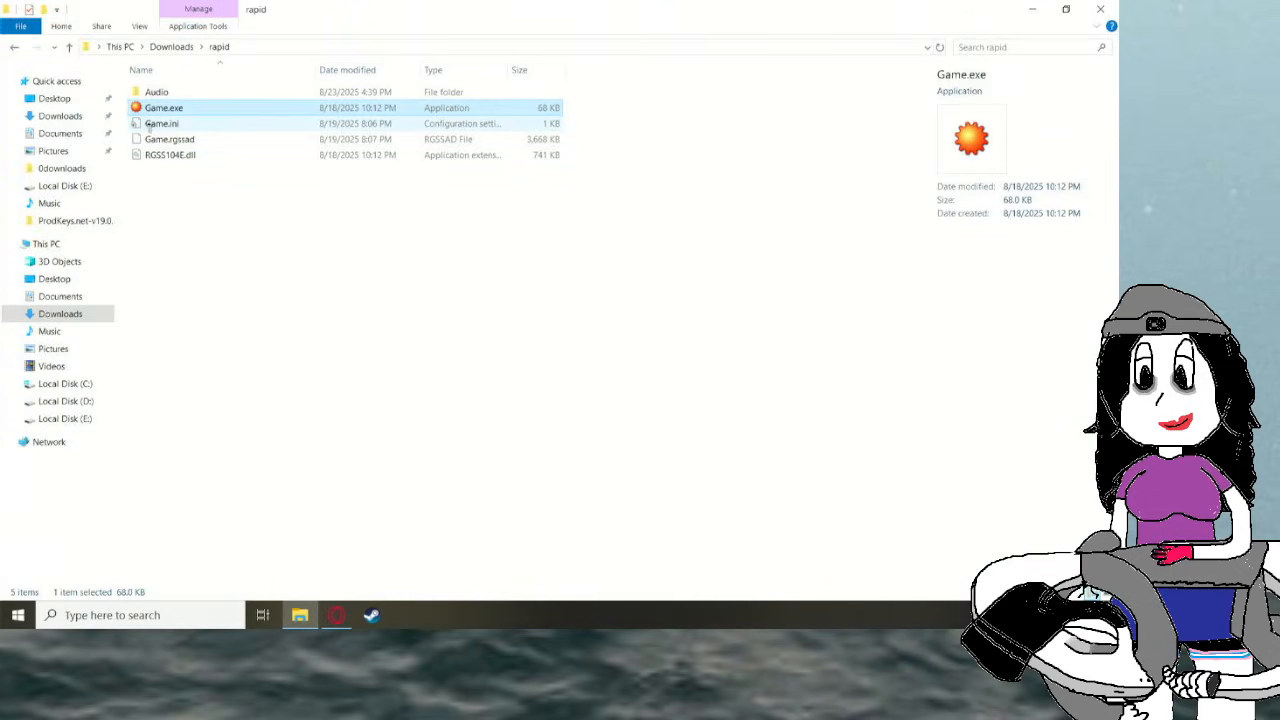
pyautogui.doubleClick(193, 110)
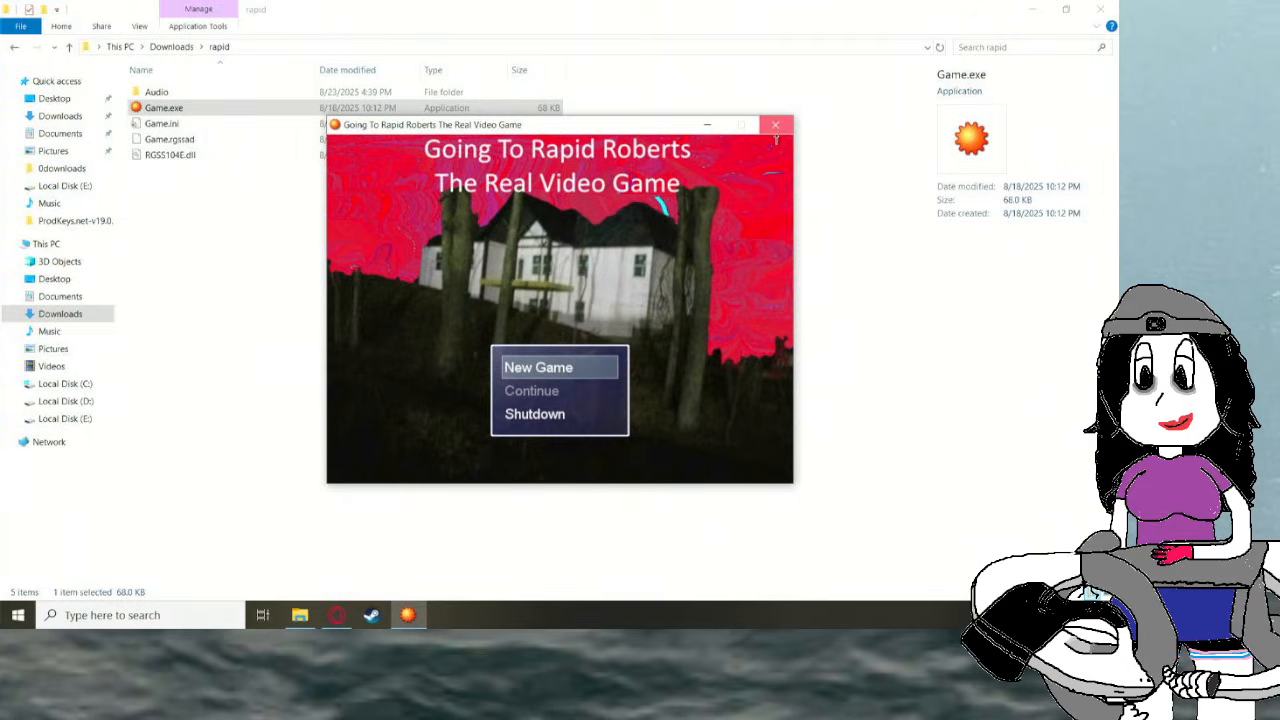
pyautogui.click(775, 126)
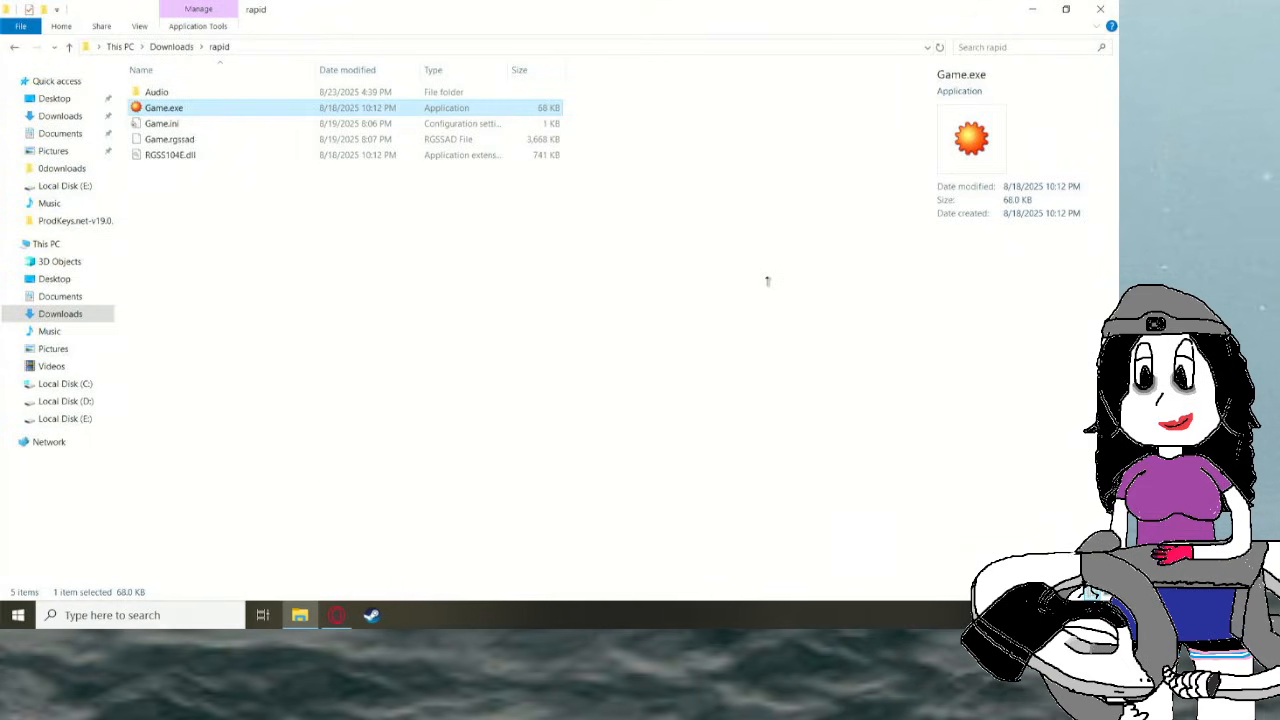